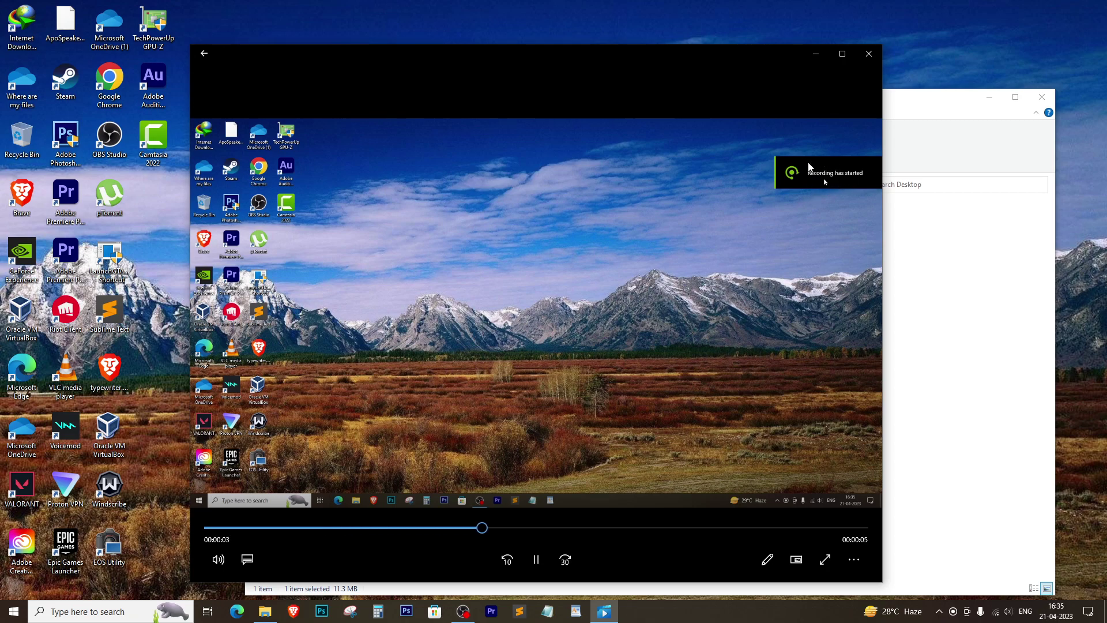
# - Close the Movies & TV player showing the earlier recording
pyautogui.click(869, 53)
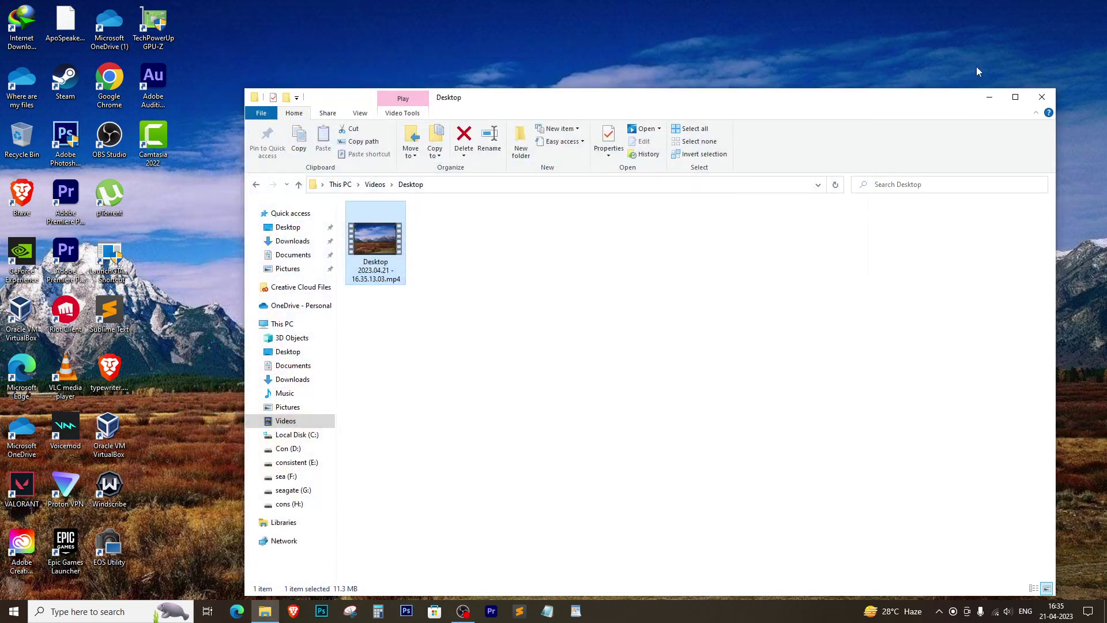
# - Close the Videos folder, then bring up the GeForce overlay's Settings panel with Alt+Z
pyautogui.hotkey('alt', 'F4')
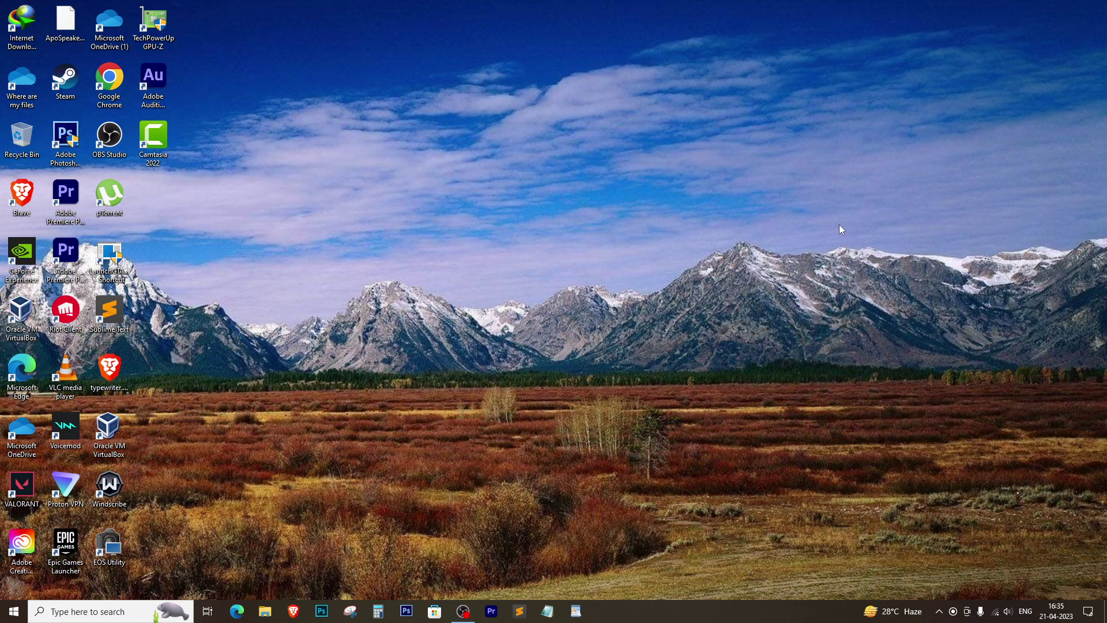
pyautogui.hotkey('alt', 'z')
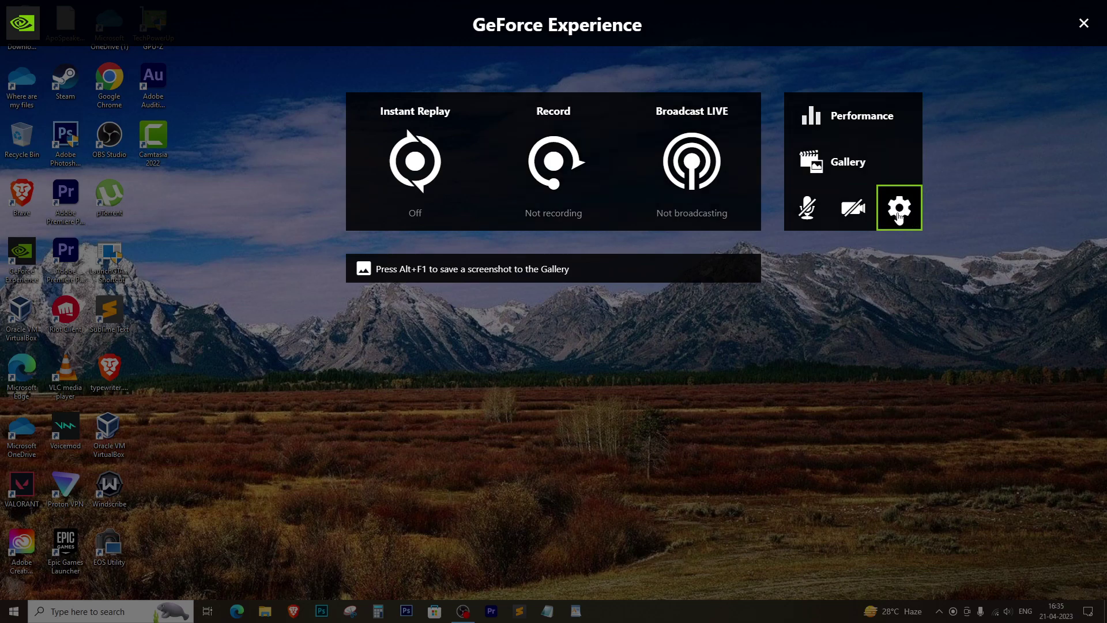
pyautogui.click(898, 208)
pyautogui.scroll(-1, 562, 406)
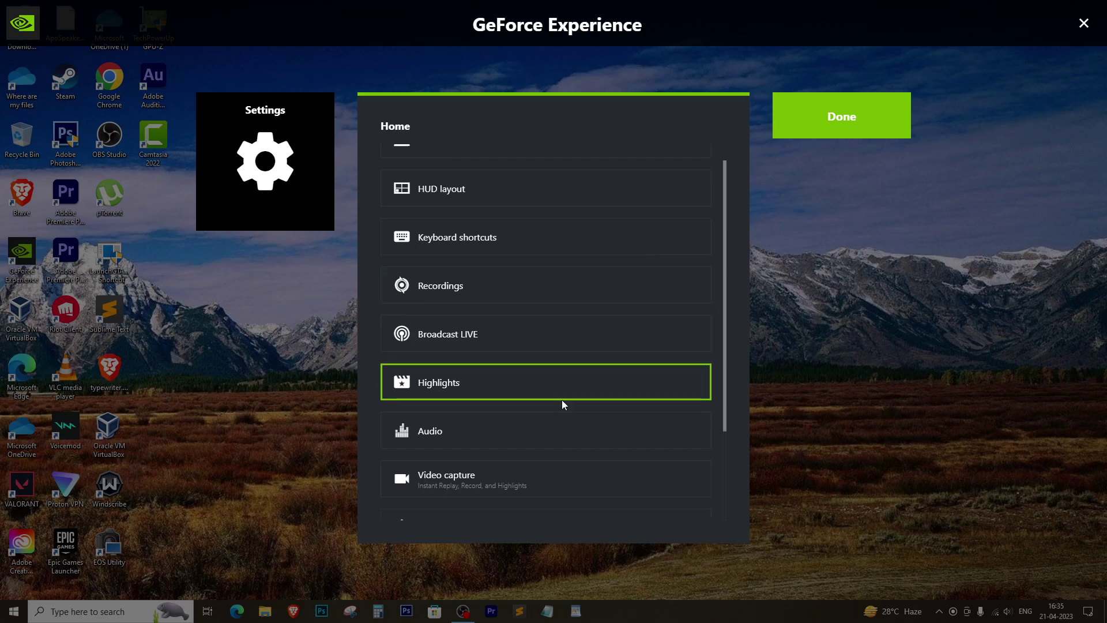
pyautogui.scroll(-3, 541, 401)
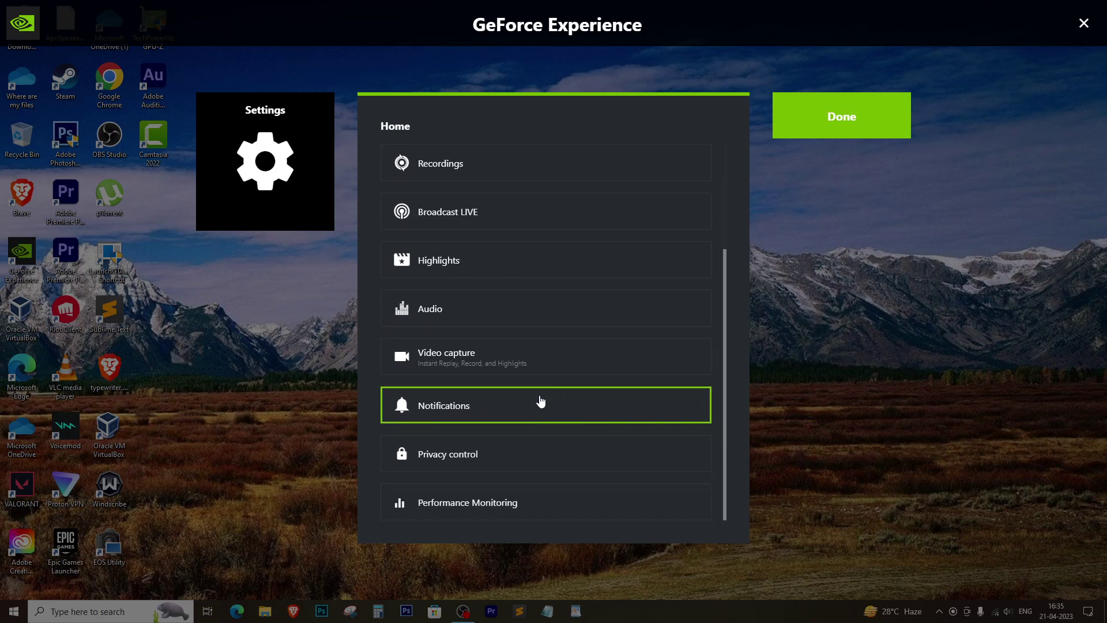
# - Switch off the 'Recording has started' toggle in Notifications settings
pyautogui.click(458, 416)
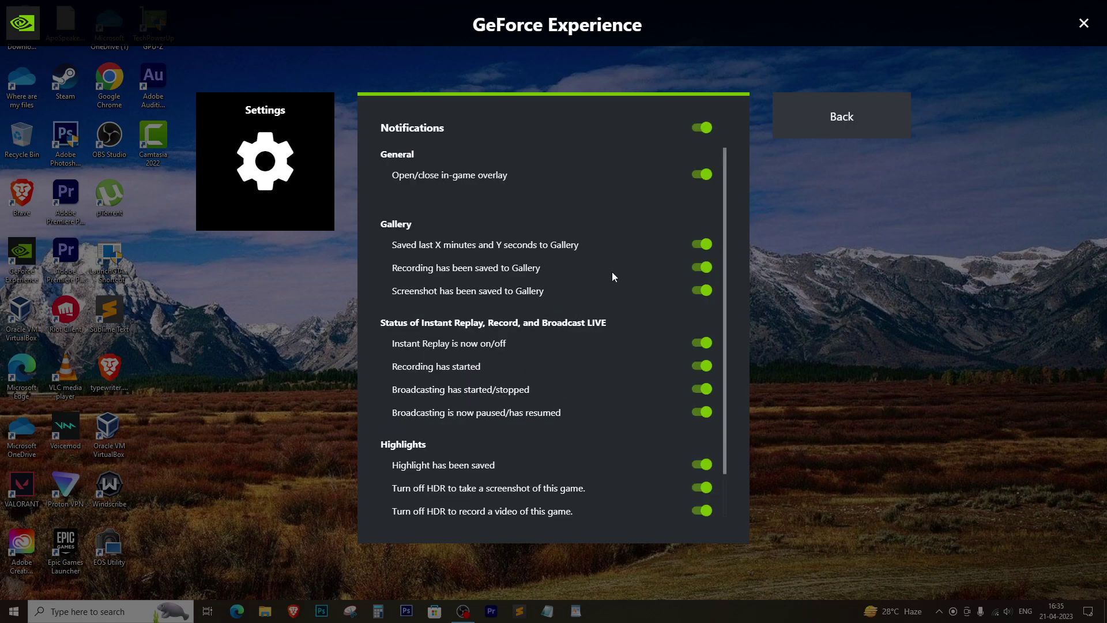
pyautogui.scroll(-2, 725, 314)
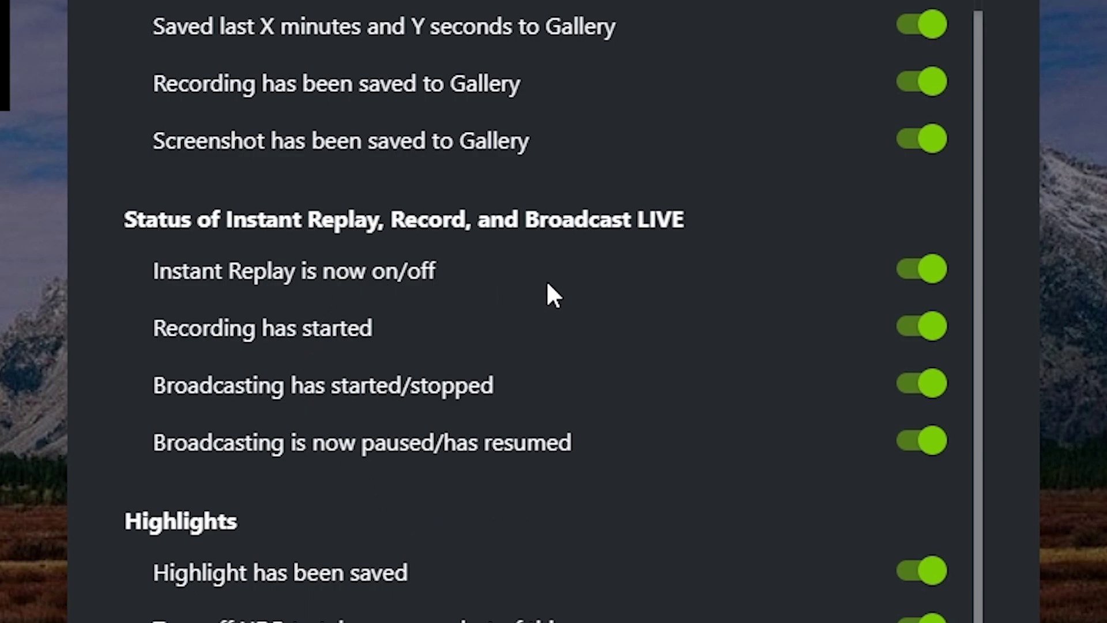
pyautogui.click(915, 326)
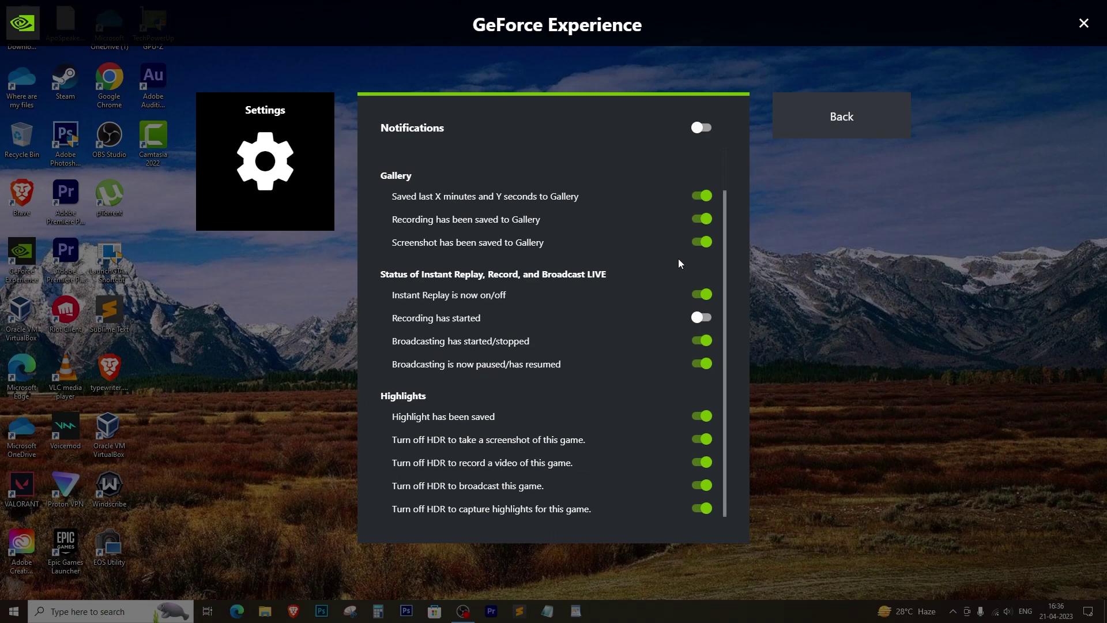
pyautogui.scroll(2, 680, 264)
# - Close and reopen the GeForce overlay, then show the Record options
pyautogui.click(1083, 23)
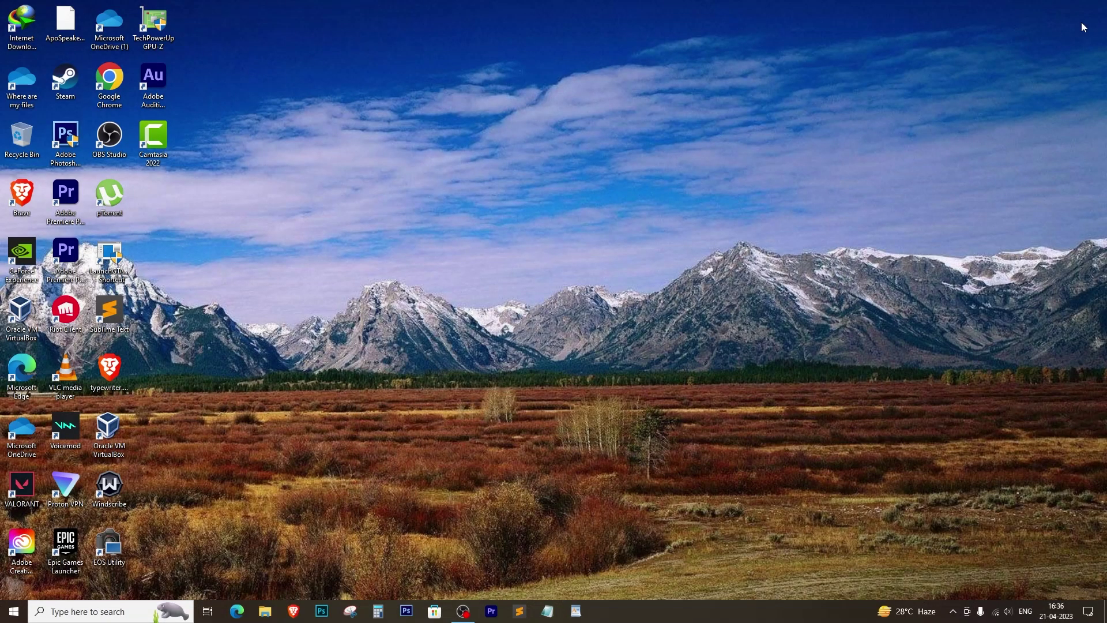
pyautogui.hotkey('alt', 'z')
pyautogui.click(546, 180)
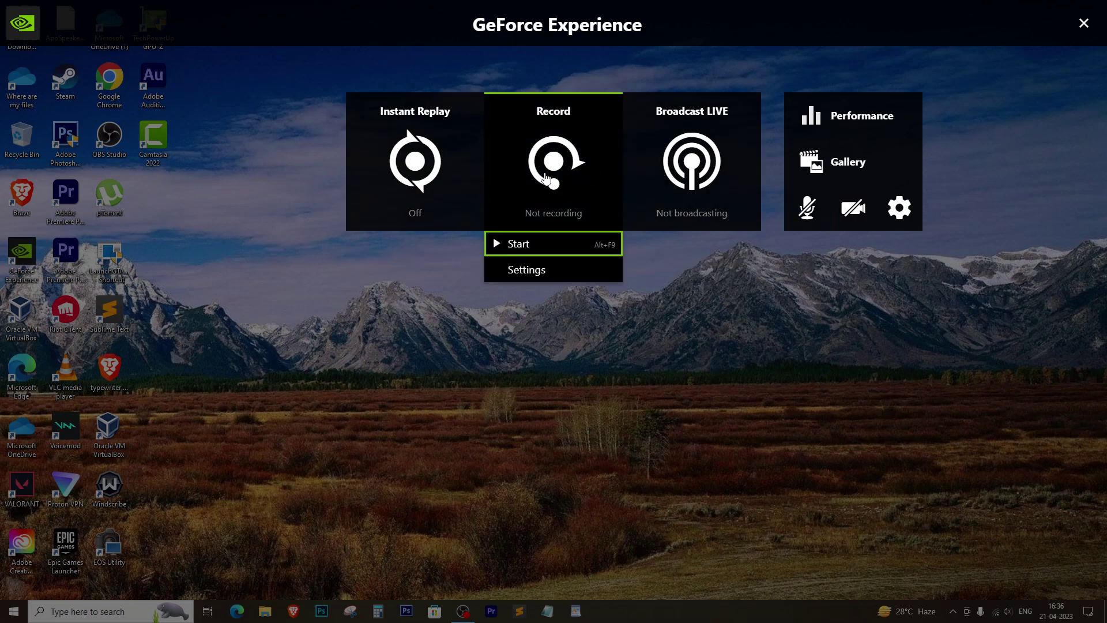
# - Start a screen recording, hide the overlay, and stop with Alt+F9 to save
pyautogui.click(546, 242)
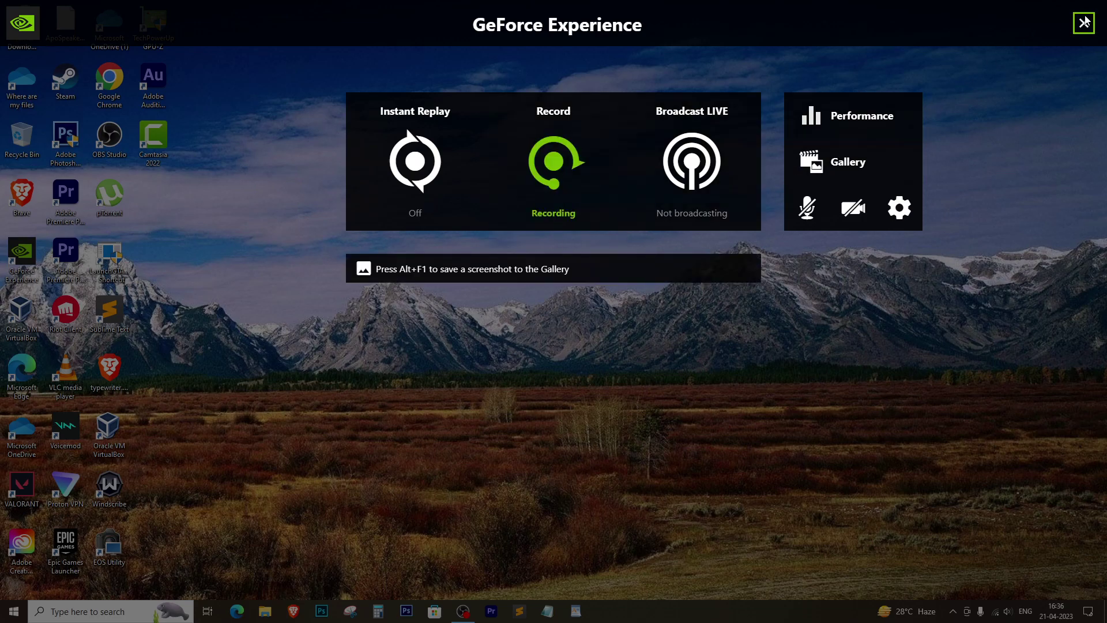
pyautogui.click(1084, 23)
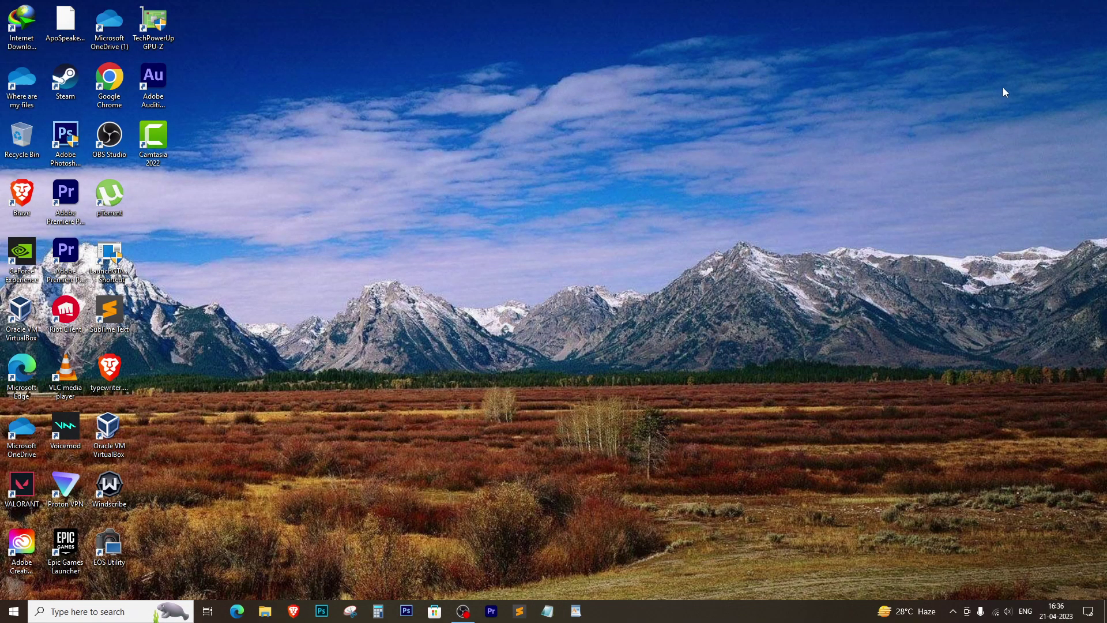
pyautogui.hotkey('alt', 'F9')
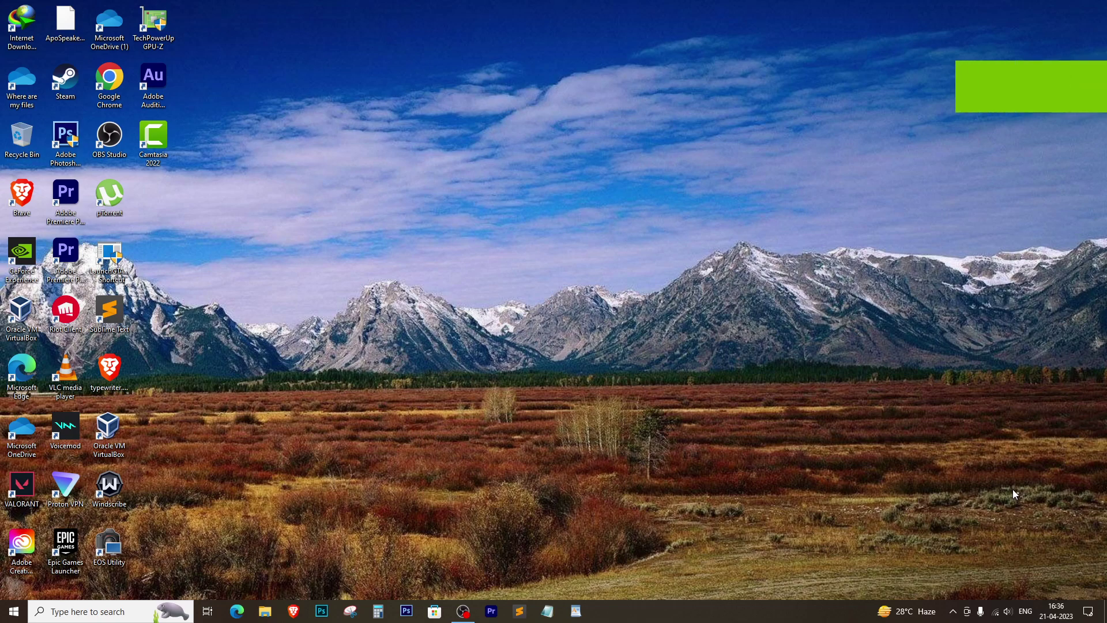